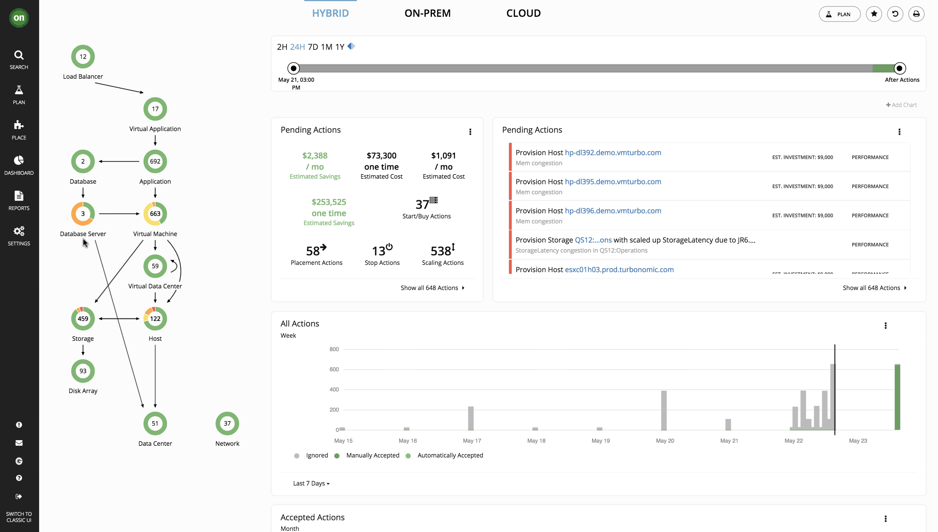
# Create an automation policy for virtual machines named "Allow Resize for Technical Marketing Machines".
pyautogui.click(19, 234)
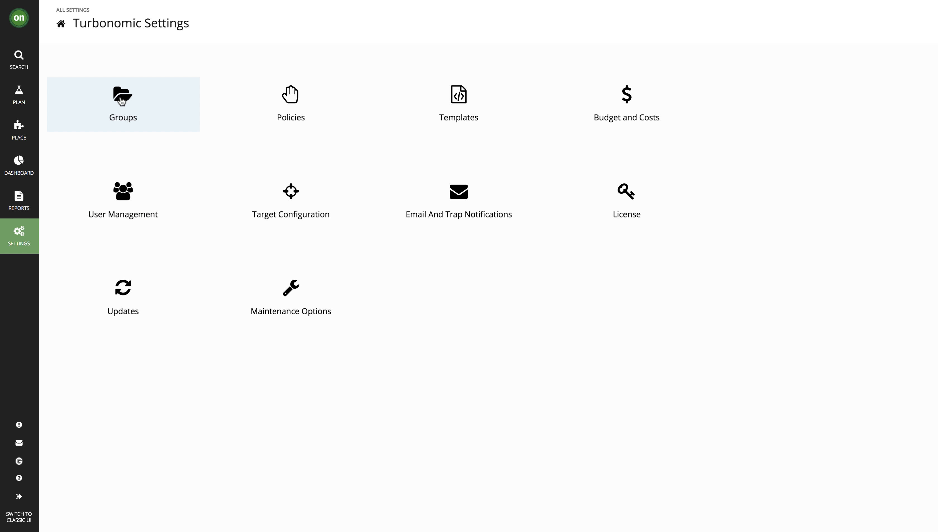
pyautogui.click(298, 106)
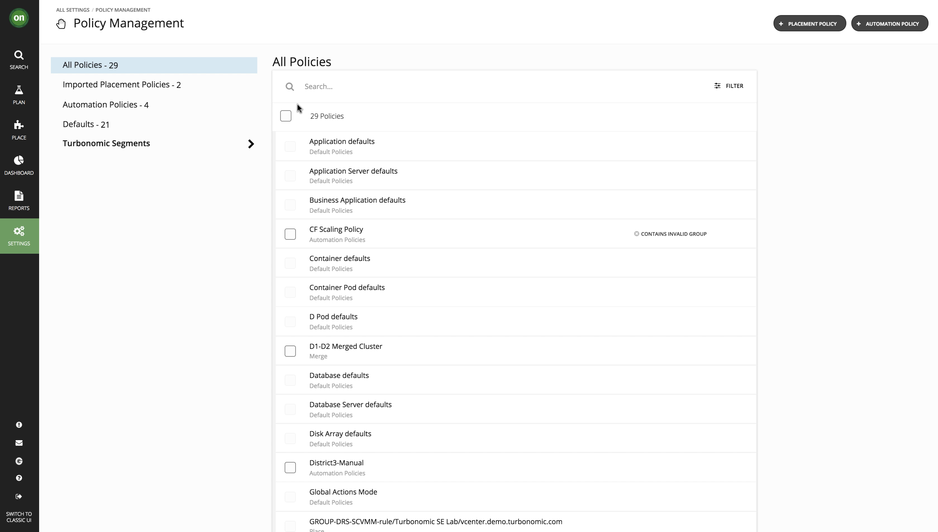
pyautogui.click(890, 24)
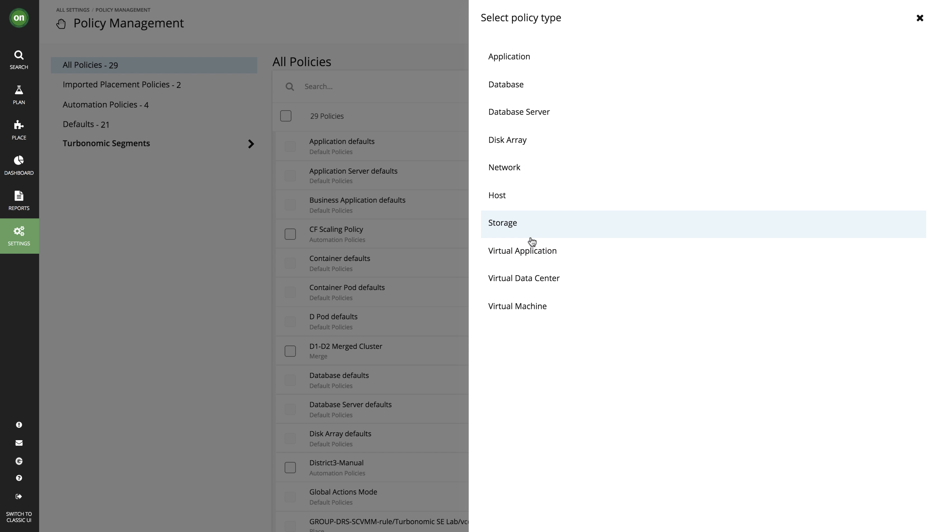
pyautogui.click(546, 302)
pyautogui.click(550, 60)
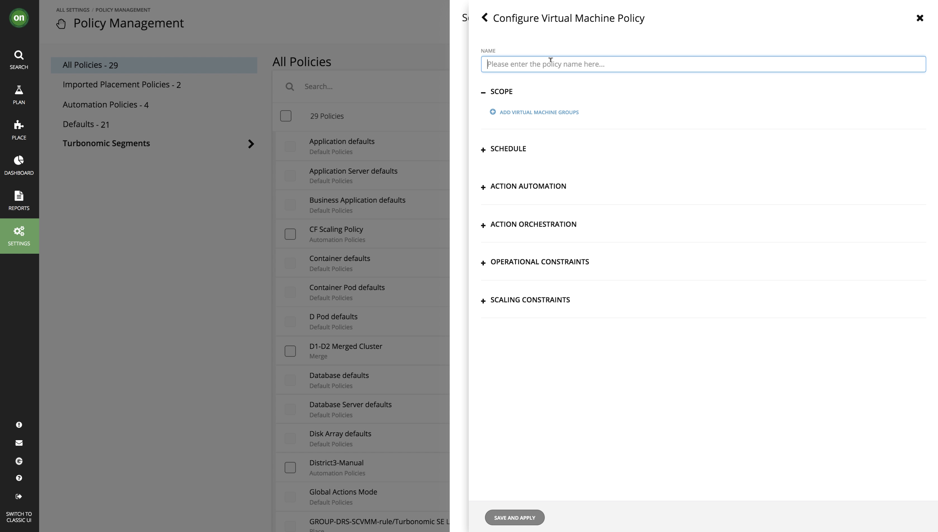
pyautogui.write('Allow Resize for Technical Marketing Machines')
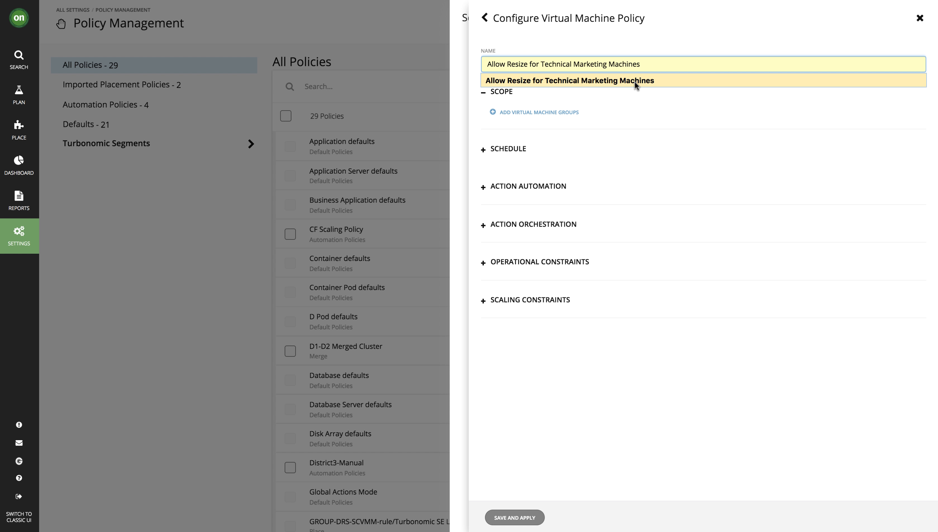
pyautogui.click(635, 81)
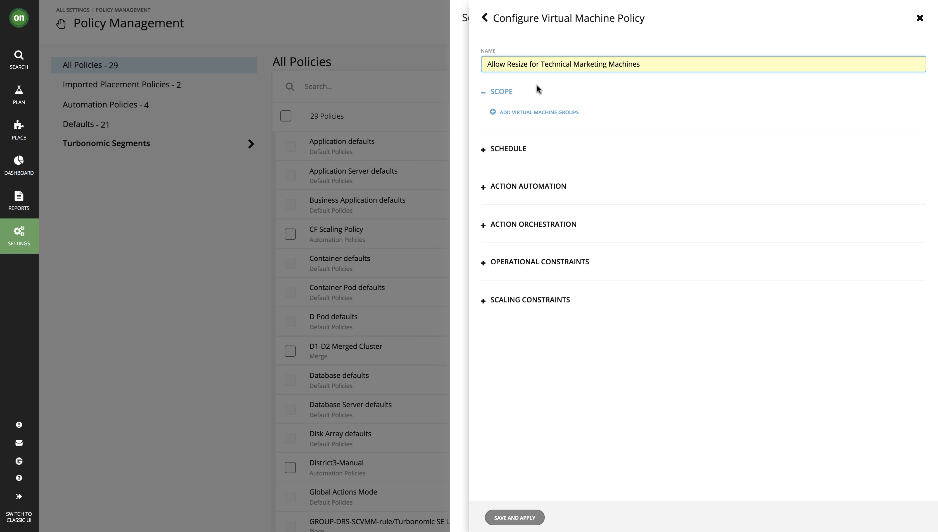
# Search the virtual machine groups for "tagged" to define the policy's scope.
pyautogui.click(531, 114)
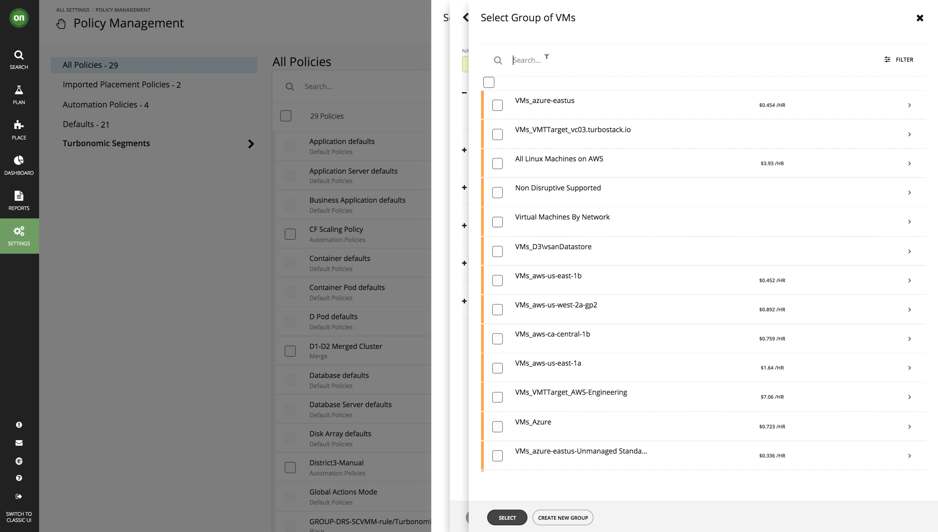
pyautogui.write('tagged')
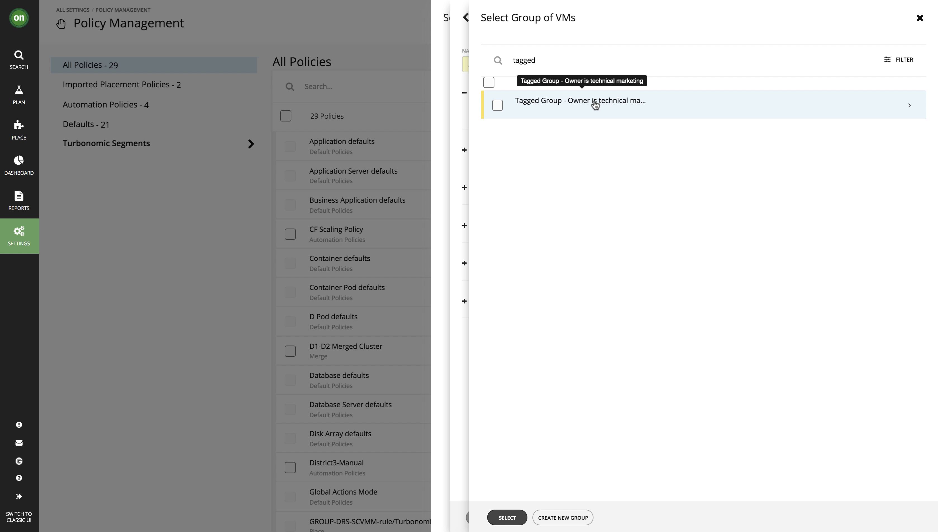
# Start a new dynamic virtual machine group and choose Tags as its filter criterion.
pyautogui.click(577, 521)
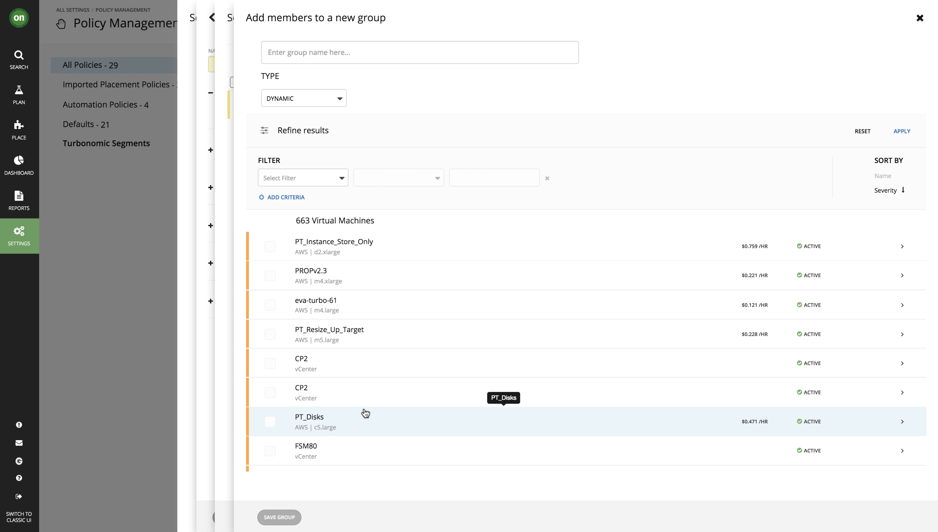
pyautogui.click(363, 49)
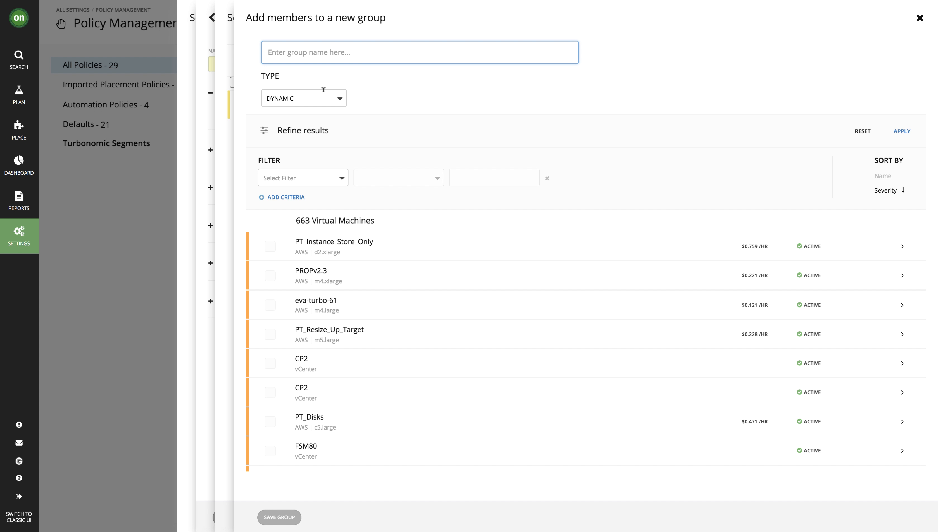
pyautogui.click(344, 178)
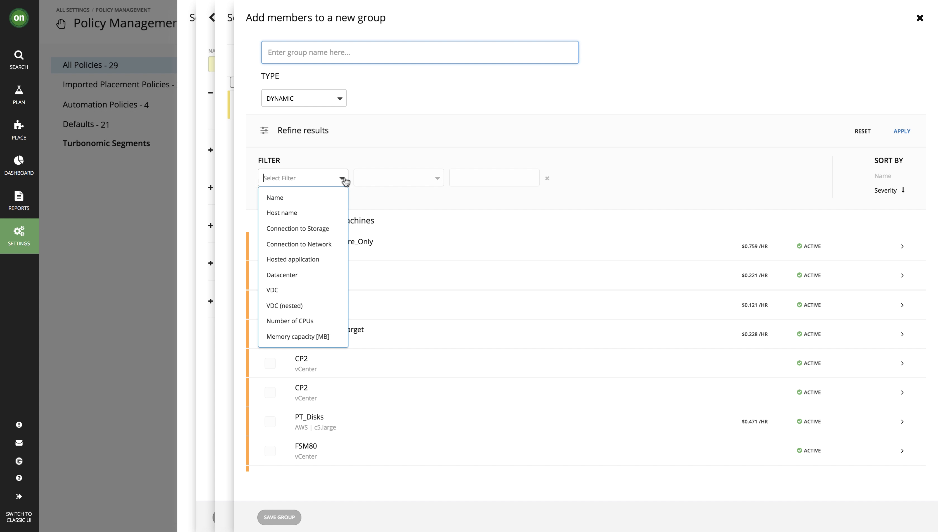
pyautogui.click(344, 179)
pyautogui.click(345, 181)
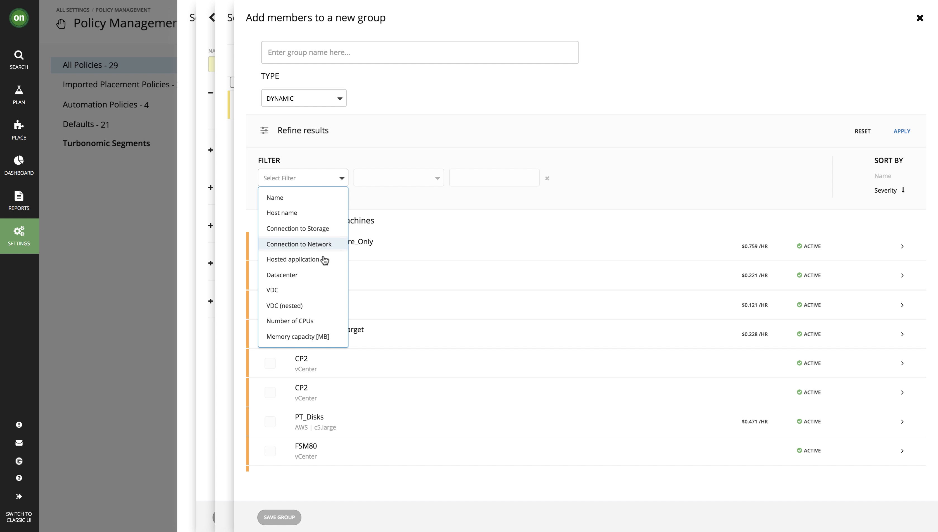
pyautogui.scroll(-6, 324, 274)
pyautogui.scroll(-3, 324, 274)
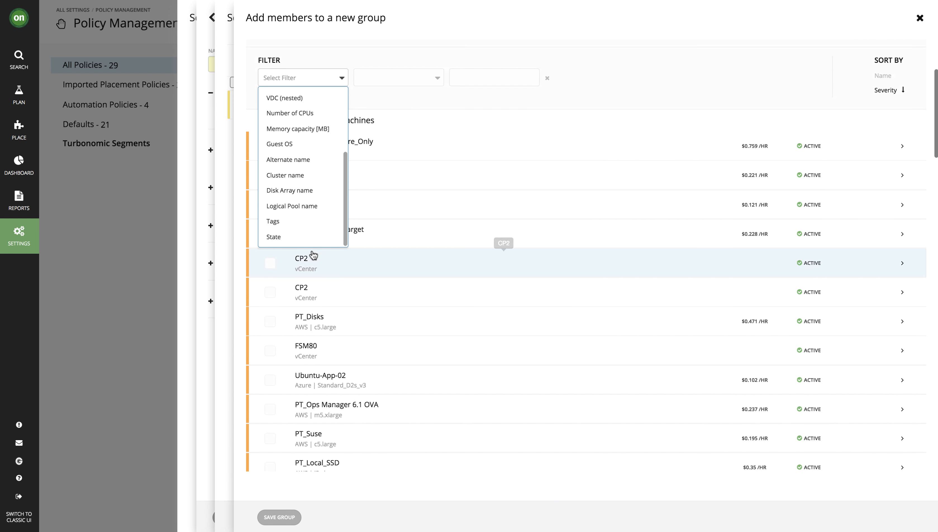
pyautogui.click(278, 215)
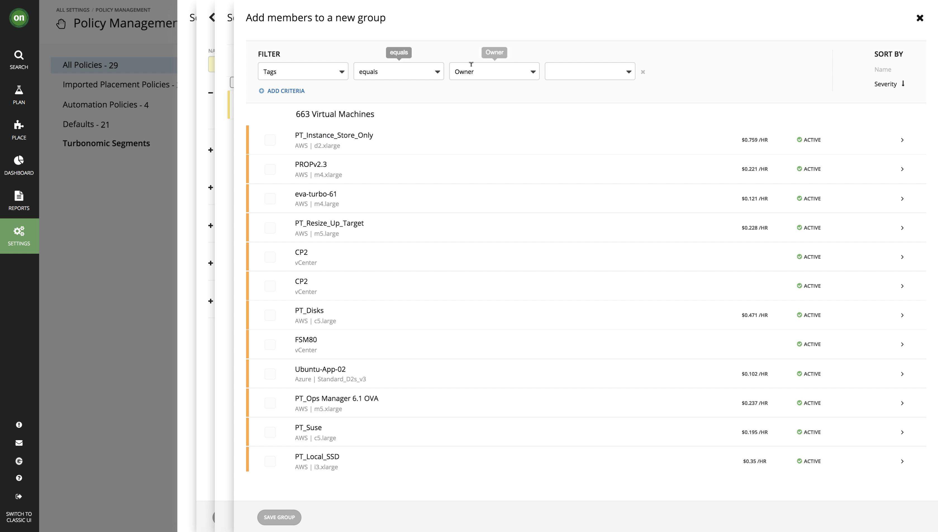
# Set the tag filter to Owner equals Technical Marketing and close the new group without saving it.
pyautogui.scroll(3, 522, 59)
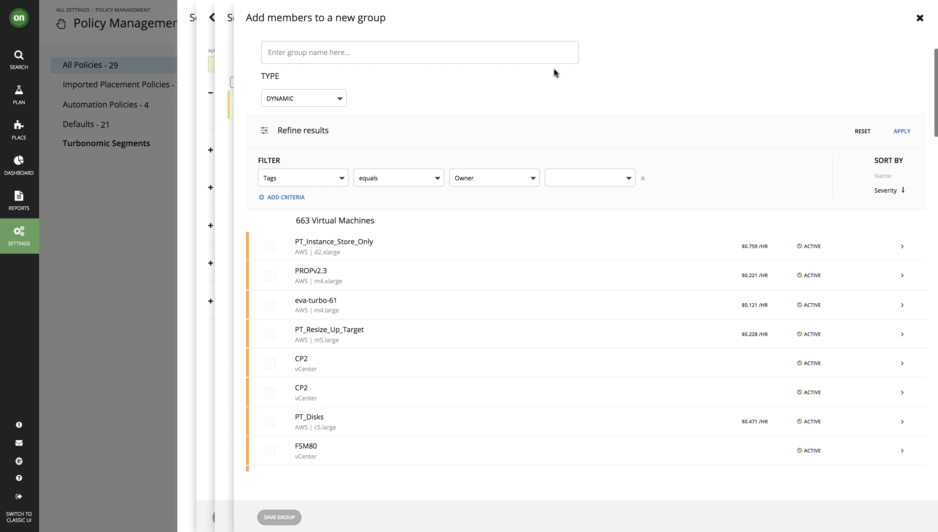
pyautogui.click(533, 179)
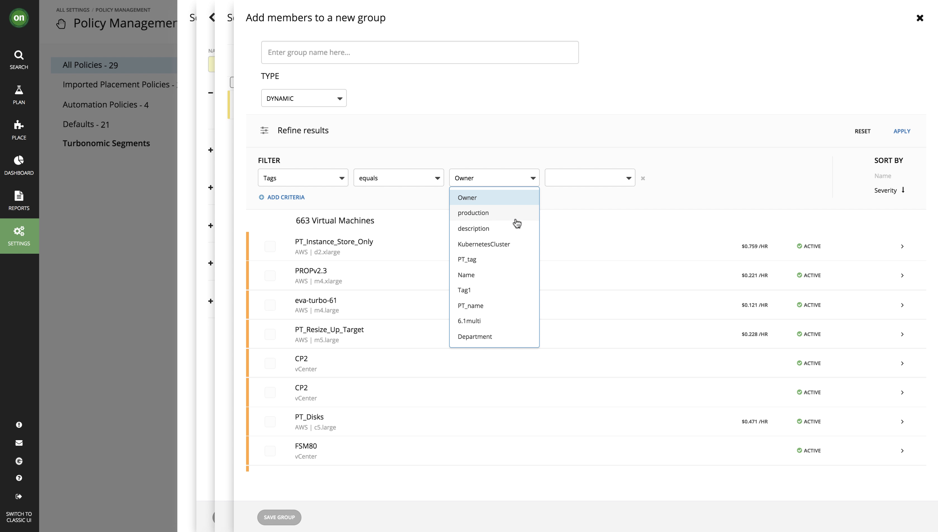
pyautogui.scroll(-5, 516, 223)
pyautogui.scroll(-2, 516, 224)
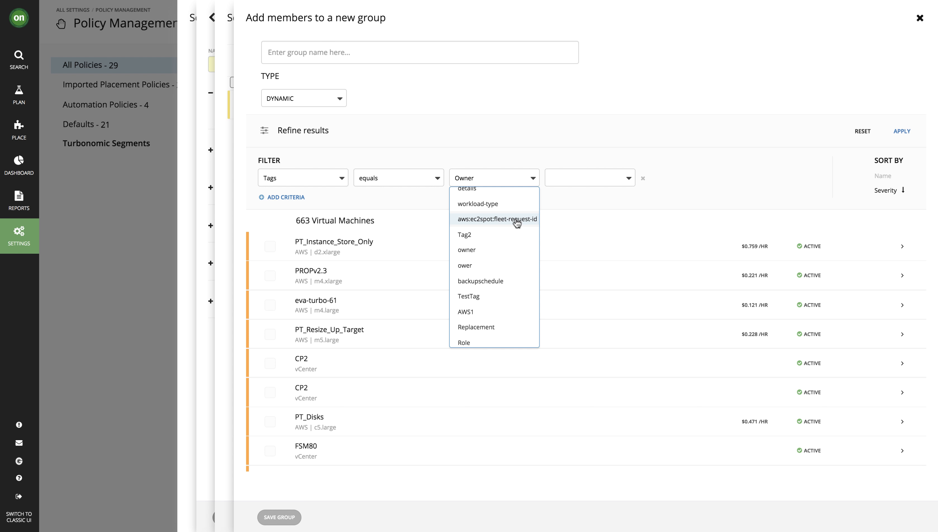
pyautogui.scroll(5, 505, 266)
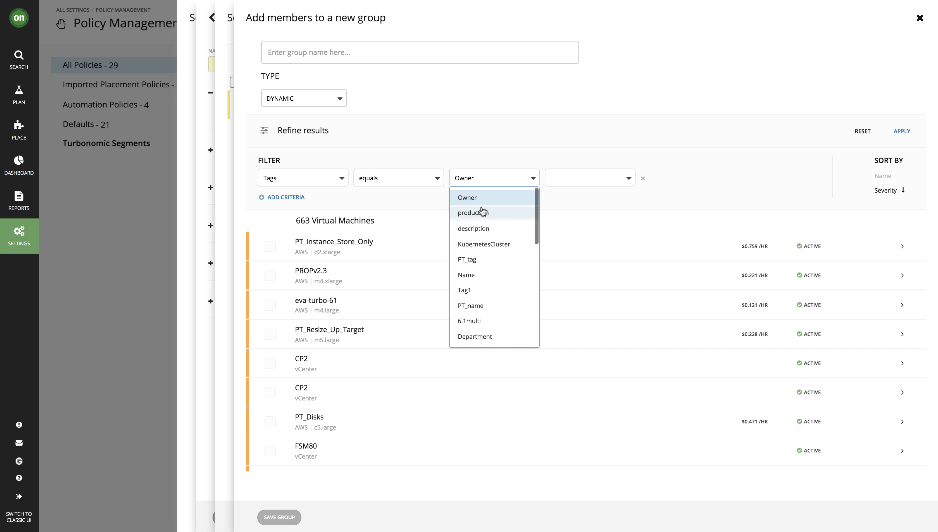
pyautogui.click(478, 198)
pyautogui.click(631, 179)
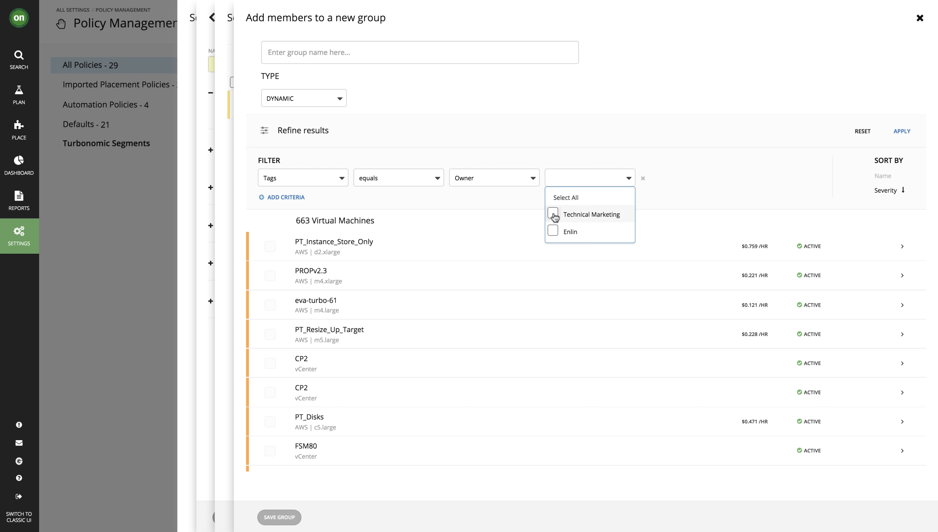
pyautogui.click(567, 216)
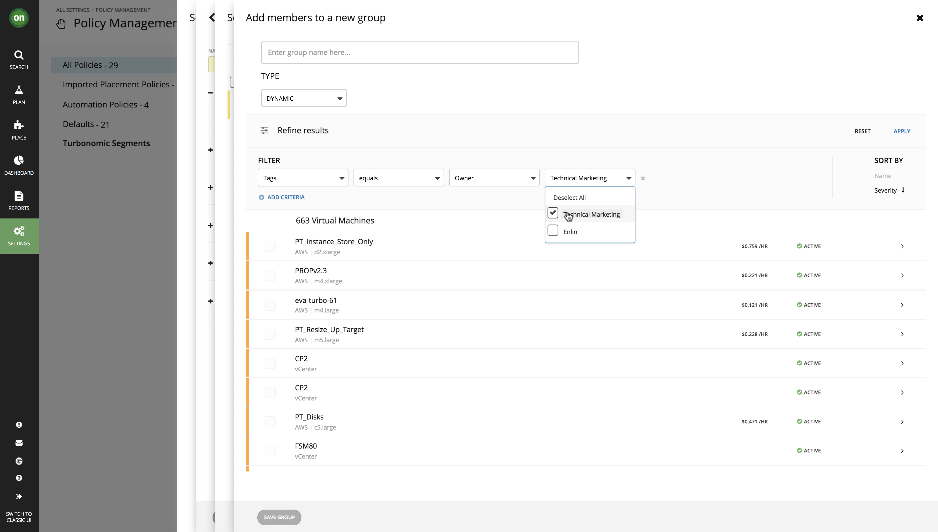
pyautogui.click(919, 18)
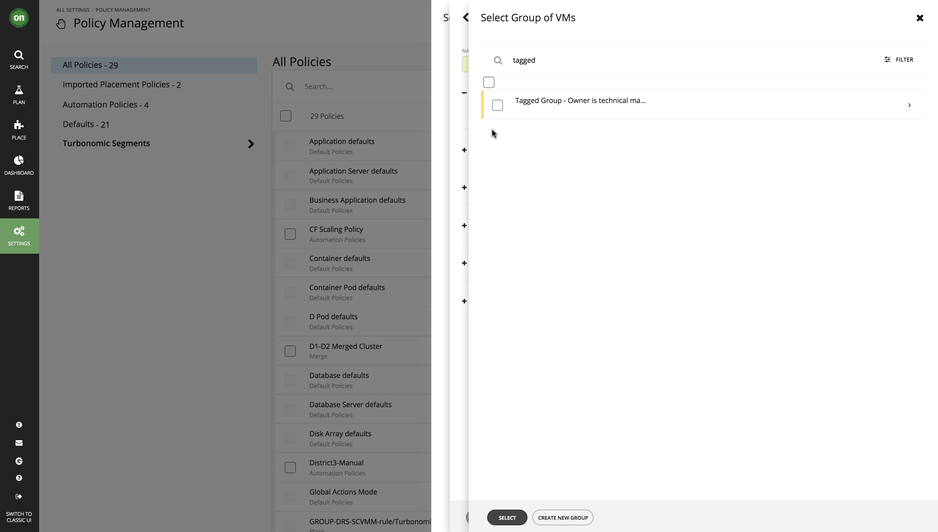
# Add the existing group "Tagged Group - Owner is technical marketing" to the policy's scope.
pyautogui.click(498, 106)
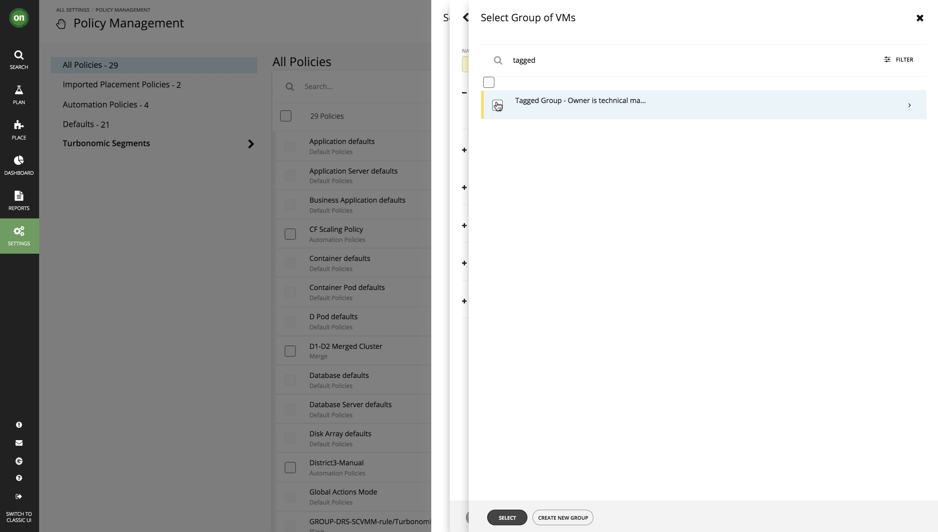
pyautogui.click(558, 517)
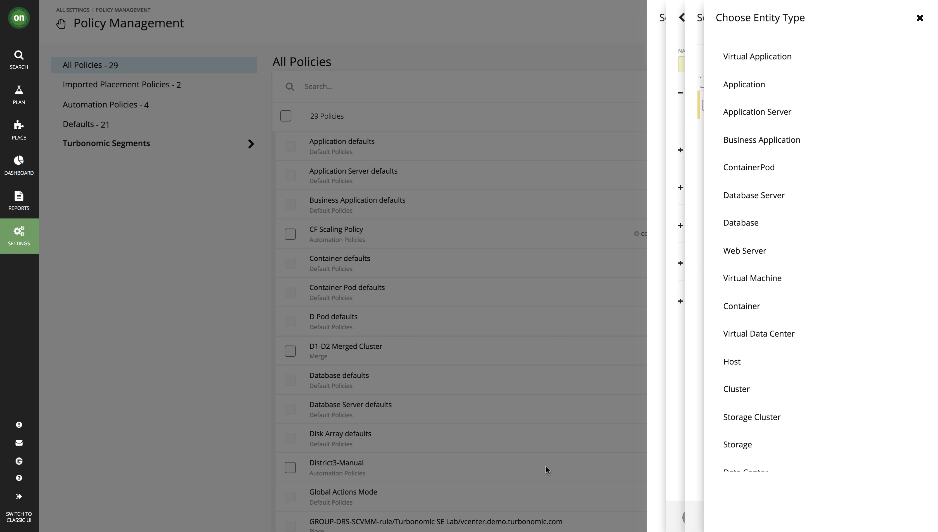
pyautogui.click(919, 18)
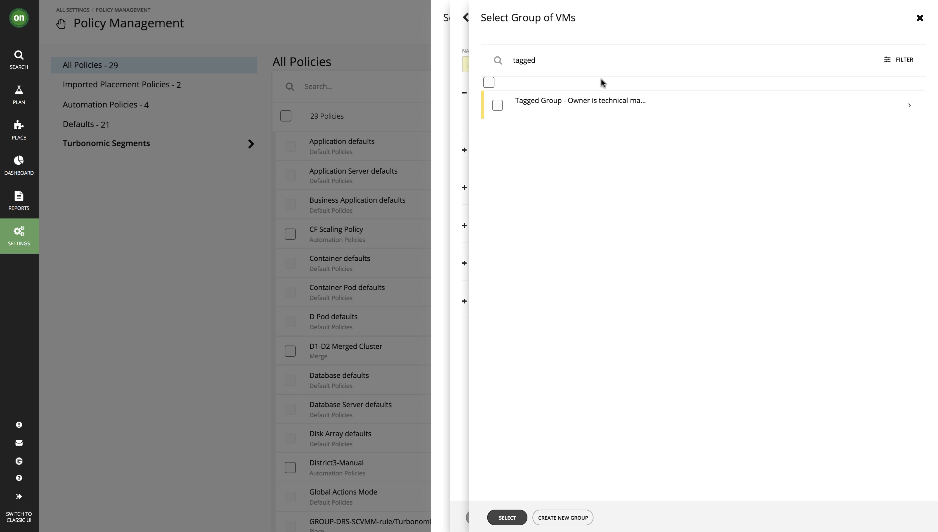
pyautogui.click(497, 106)
pyautogui.click(508, 520)
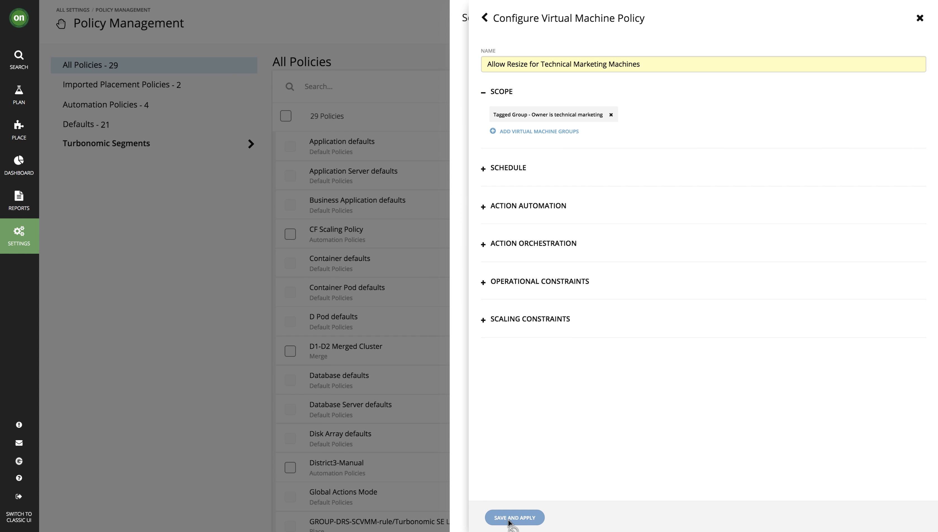
# Add a policy schedule that recurs daily and make it perpetual.
pyautogui.click(483, 170)
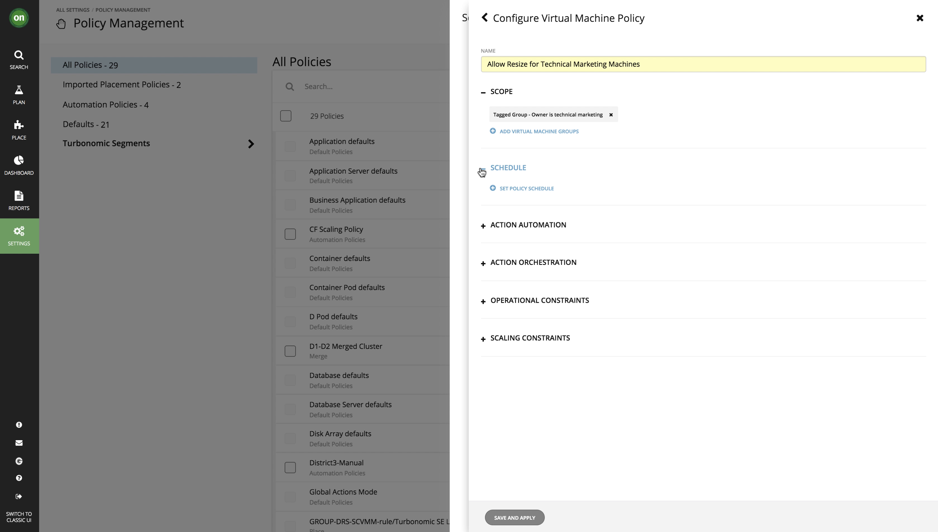
pyautogui.click(532, 189)
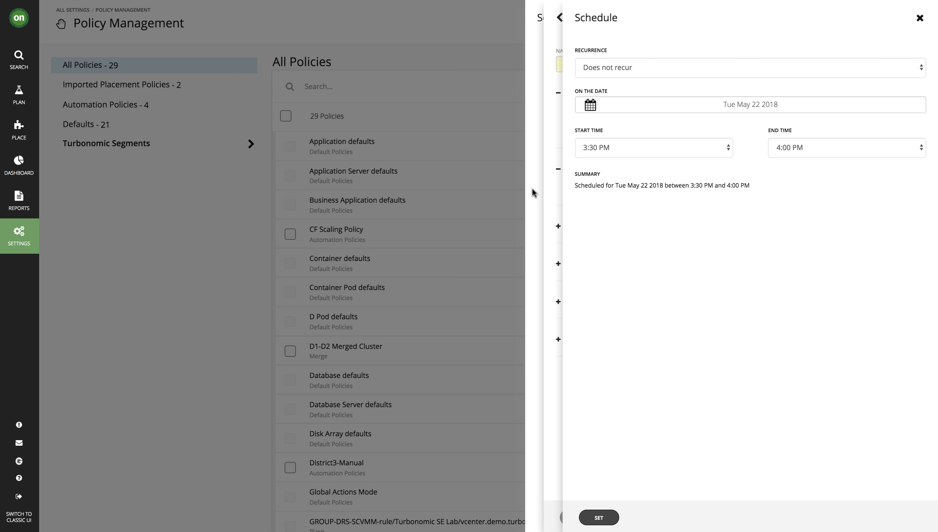
pyautogui.click(643, 64)
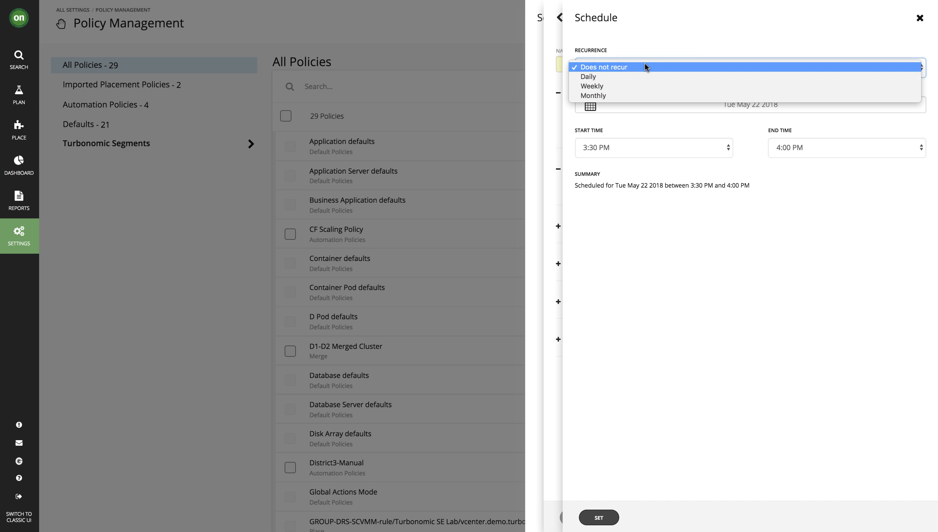
pyautogui.click(650, 77)
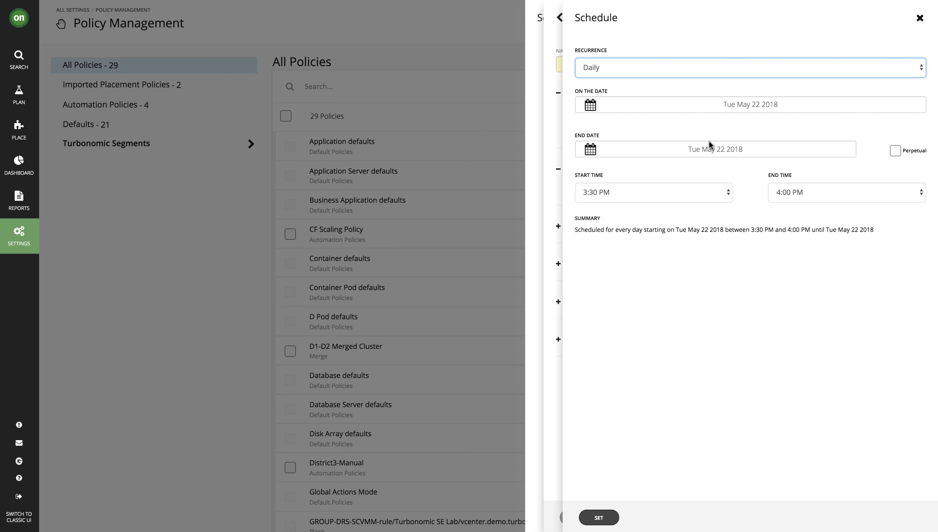
pyautogui.click(896, 151)
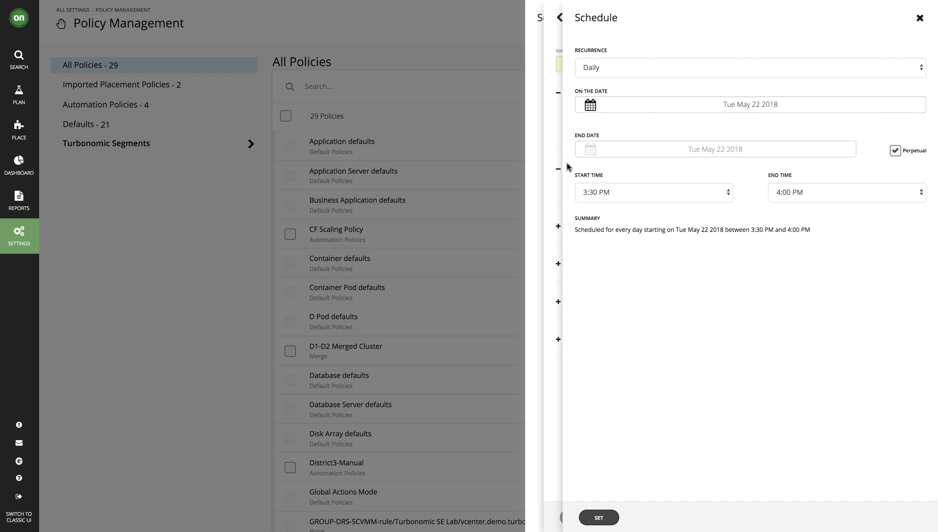
# Set the schedule's start time to 11:30 PM and end time to 1:00 AM, and apply it to the policy.
pyautogui.click(631, 191)
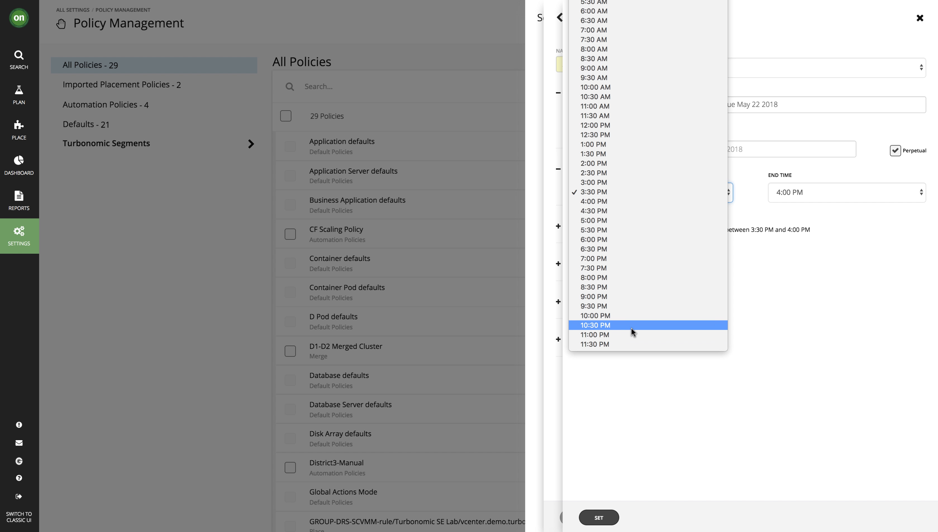
pyautogui.click(636, 344)
pyautogui.click(848, 192)
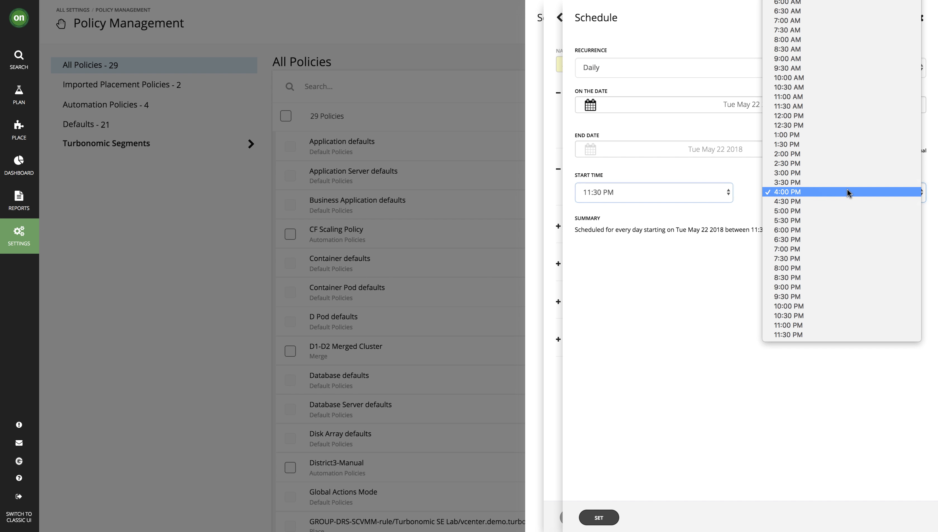
pyautogui.scroll(4, 808, 6)
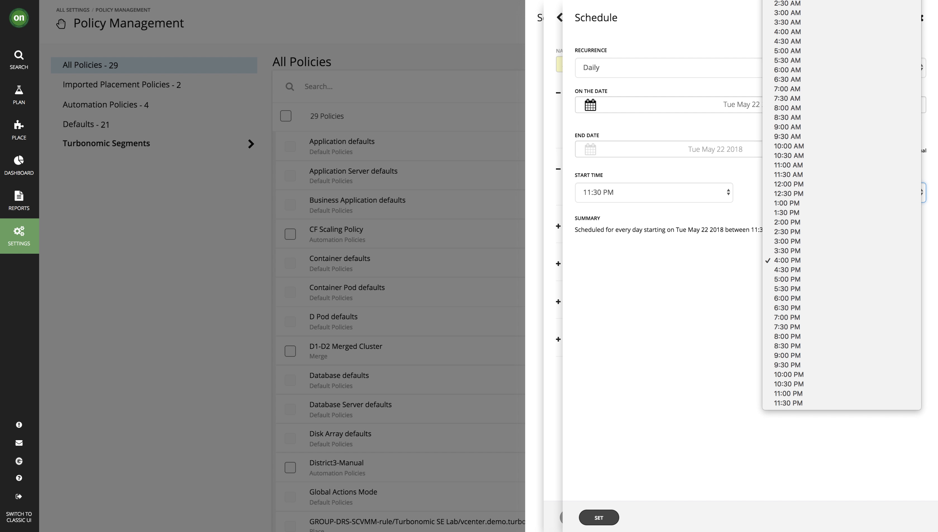
pyautogui.click(793, 0)
pyautogui.click(598, 523)
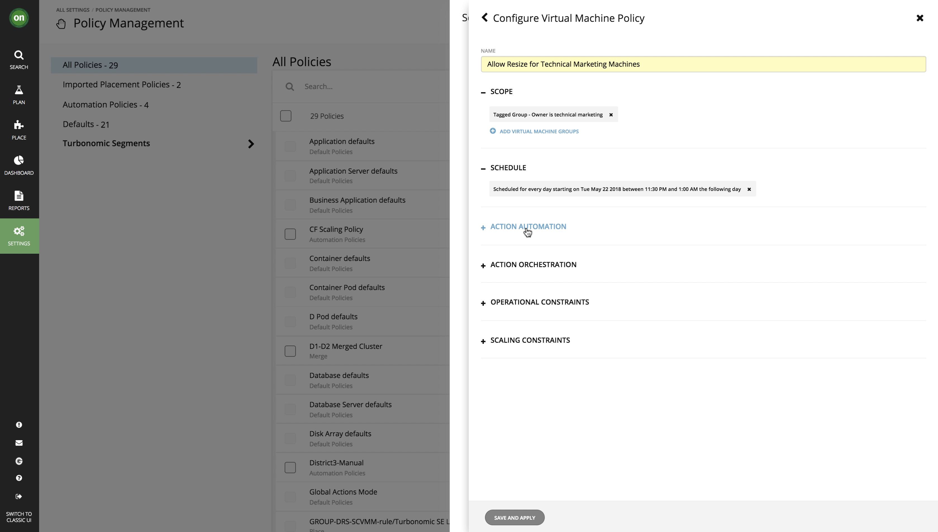
# Add a vCPU Resize Up action to the policy's action automation and set it to Automated.
pyautogui.click(528, 229)
pyautogui.click(521, 247)
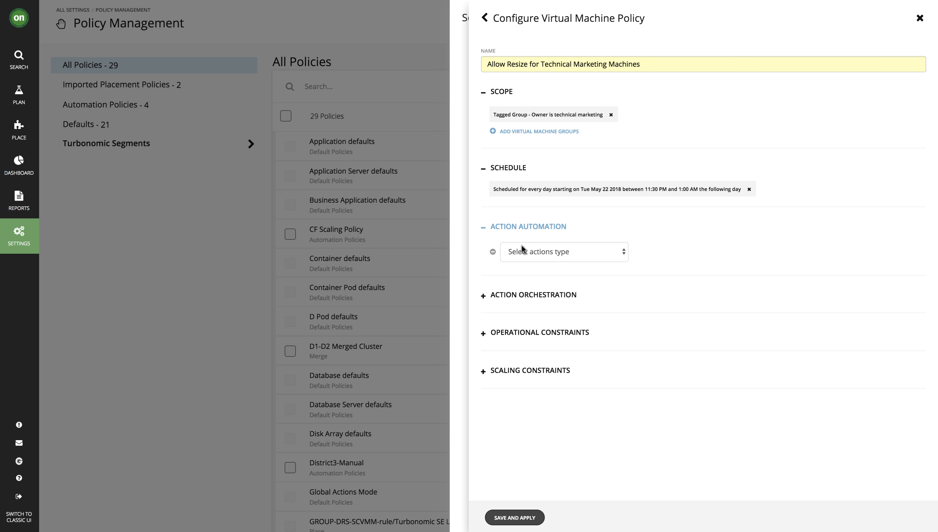
pyautogui.click(617, 253)
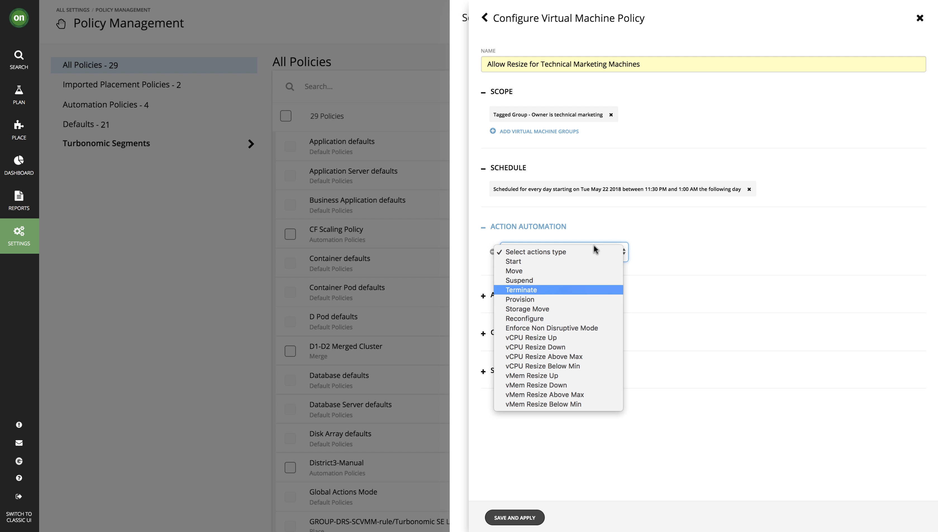
pyautogui.click(586, 335)
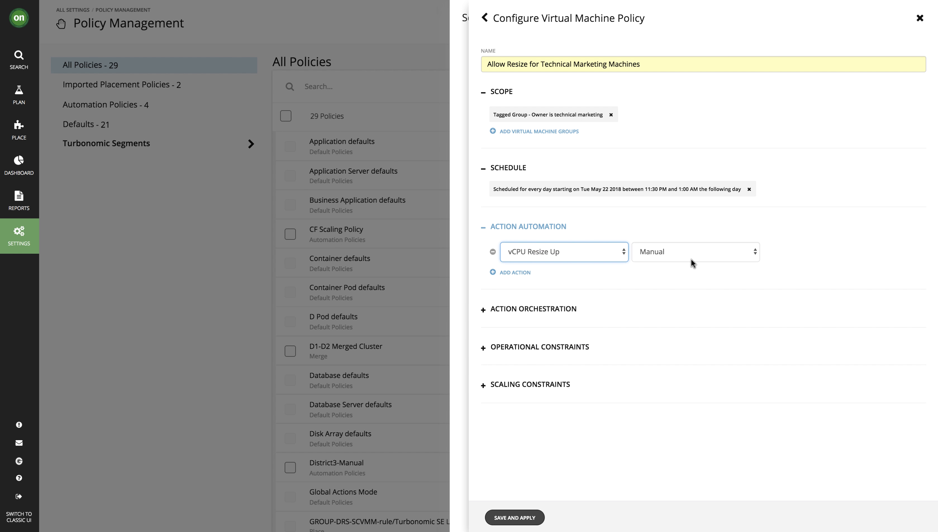
pyautogui.click(689, 246)
pyautogui.click(695, 260)
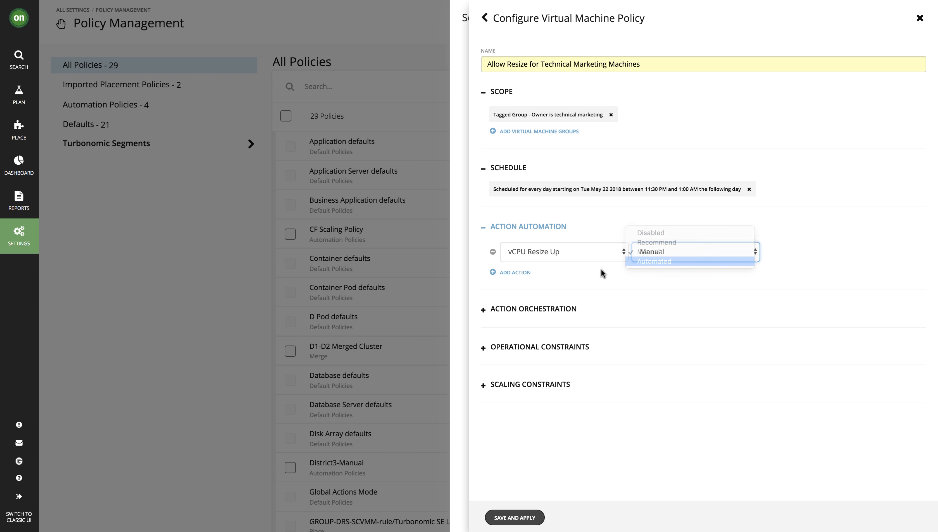
# Add a vMem Resize Up action to the policy's action automation and set it to Automated.
pyautogui.click(516, 274)
pyautogui.click(599, 279)
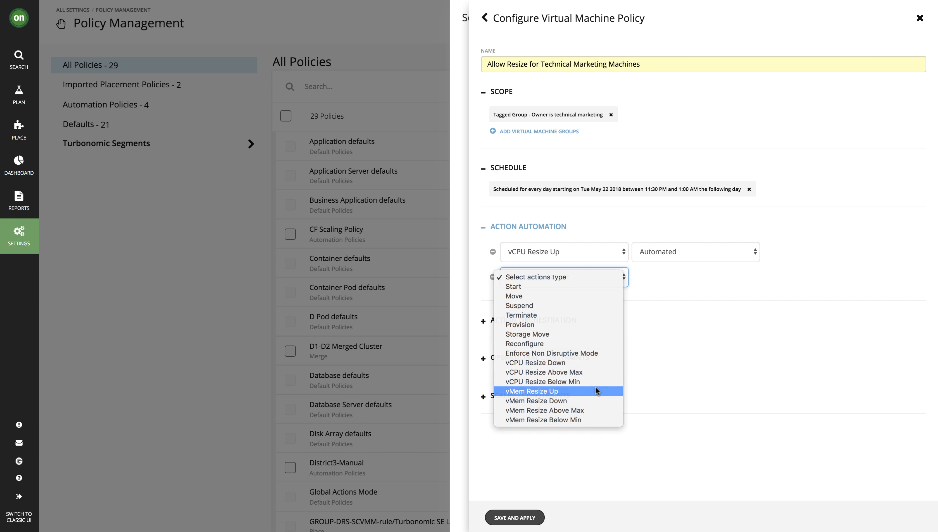
pyautogui.click(665, 274)
pyautogui.click(673, 274)
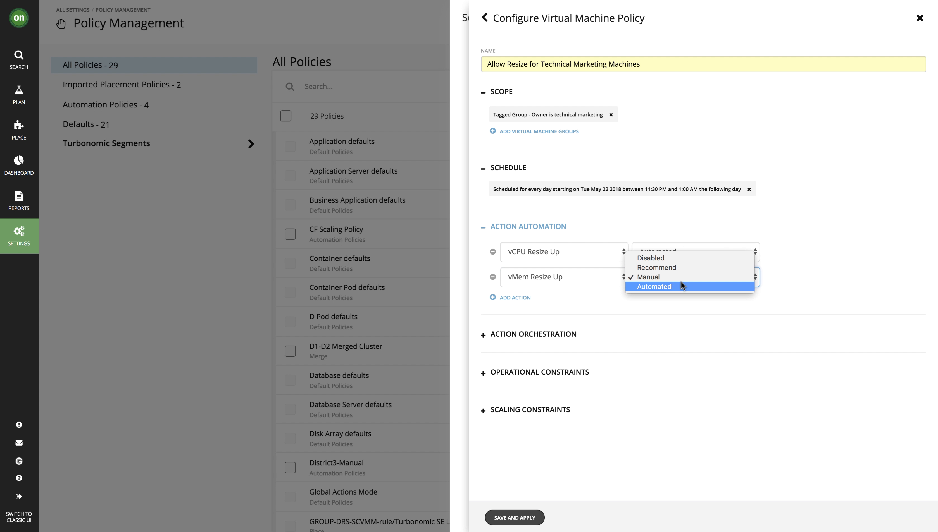
pyautogui.click(680, 282)
# Add a vMem Resize Down action to the policy's action automation and set it to Automated.
pyautogui.click(515, 298)
pyautogui.click(537, 303)
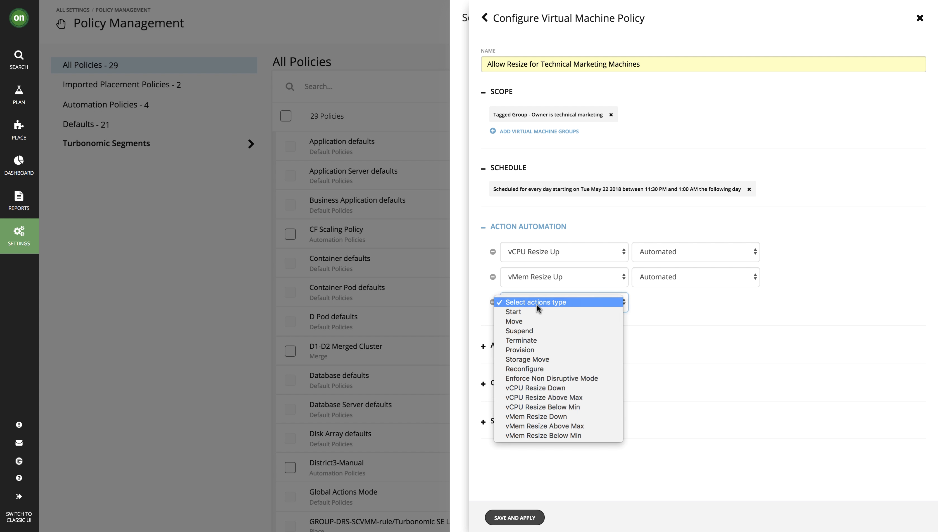
pyautogui.click(573, 414)
pyautogui.click(669, 299)
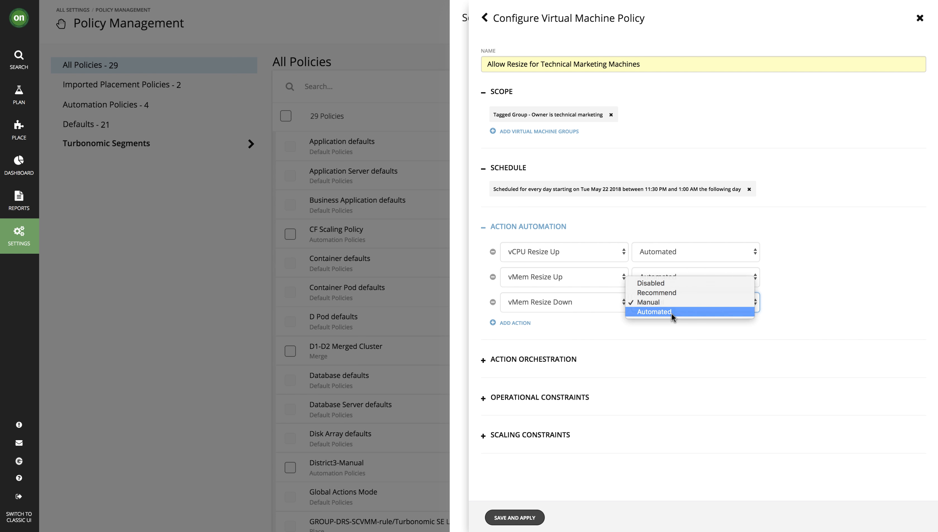
pyautogui.click(671, 314)
# Add a Resize action orchestration that runs in Native and expand its action script options.
pyautogui.scroll(-1, 559, 350)
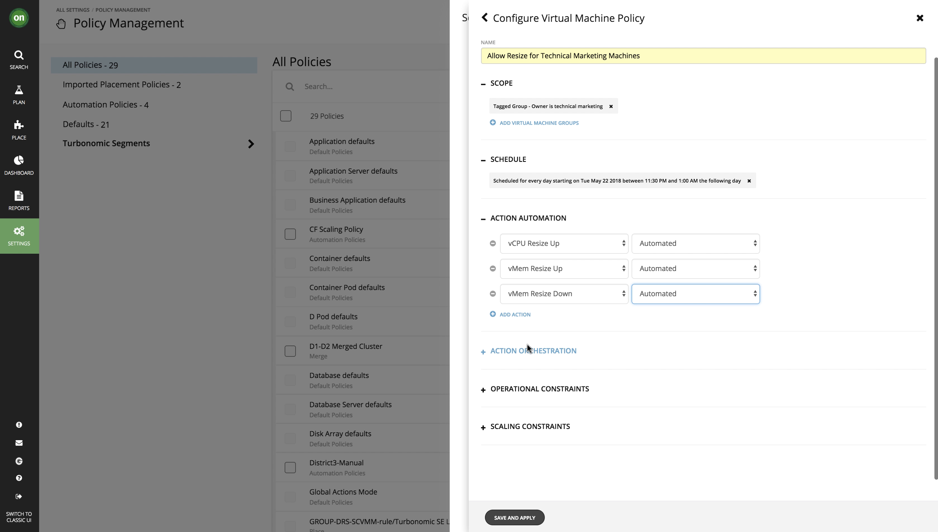
pyautogui.click(530, 350)
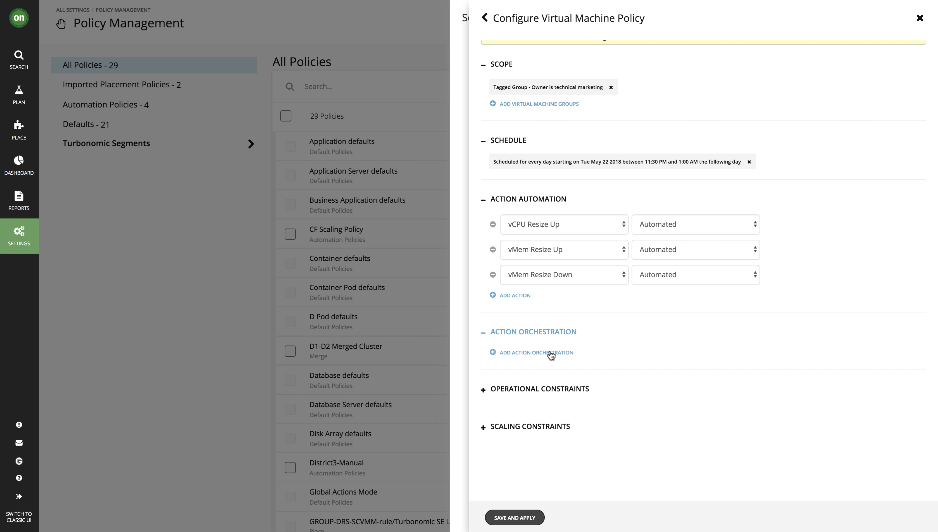
pyautogui.click(568, 353)
pyautogui.click(599, 357)
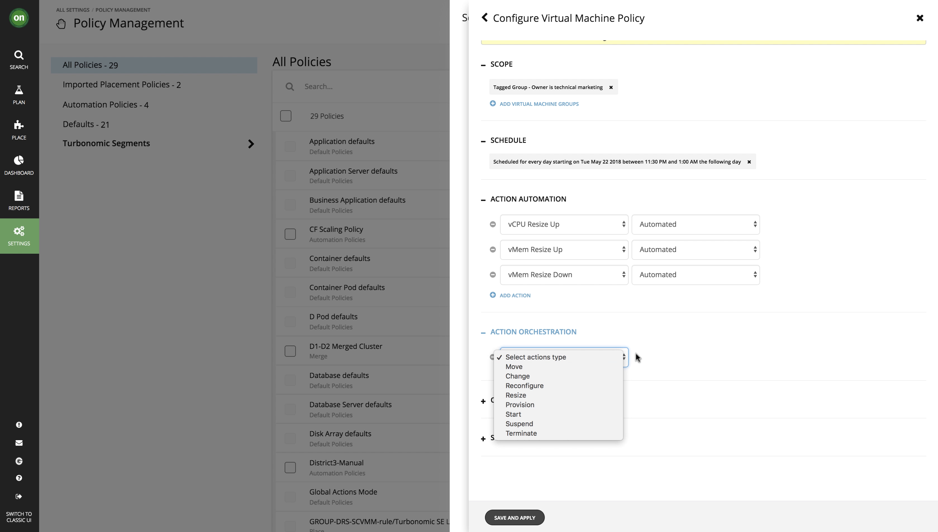
pyautogui.click(584, 394)
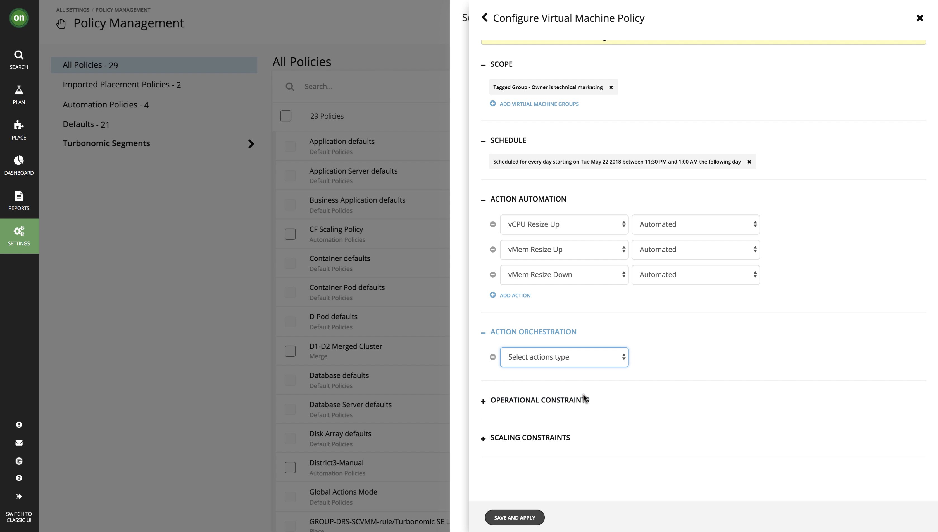
pyautogui.scroll(-2, 683, 375)
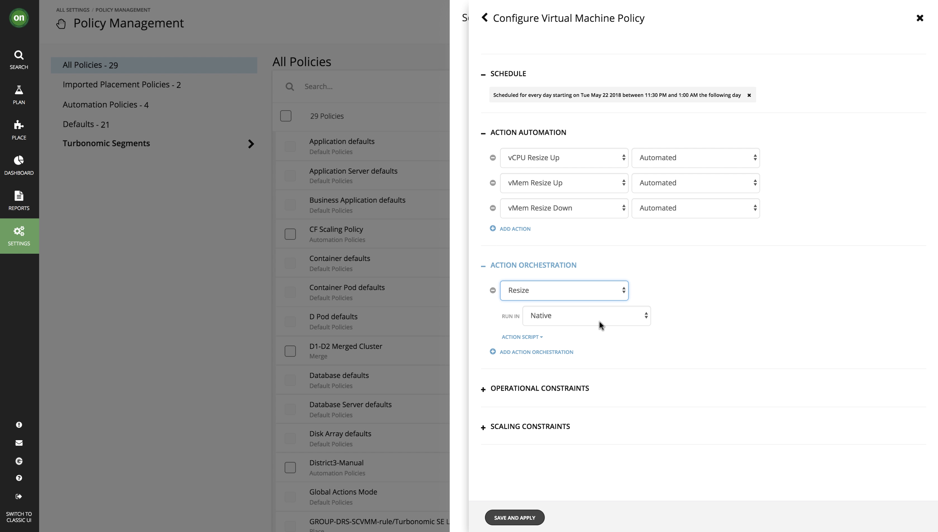
pyautogui.click(592, 315)
pyautogui.click(702, 316)
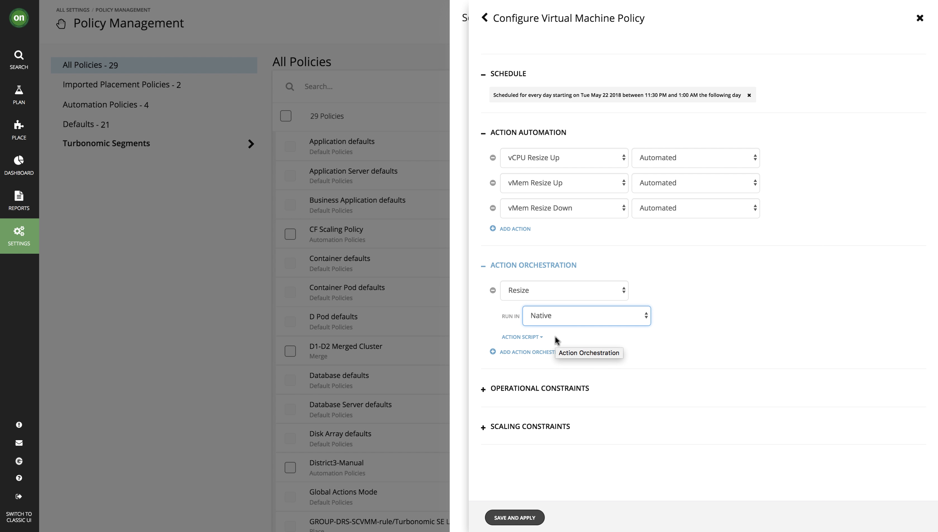
pyautogui.click(539, 338)
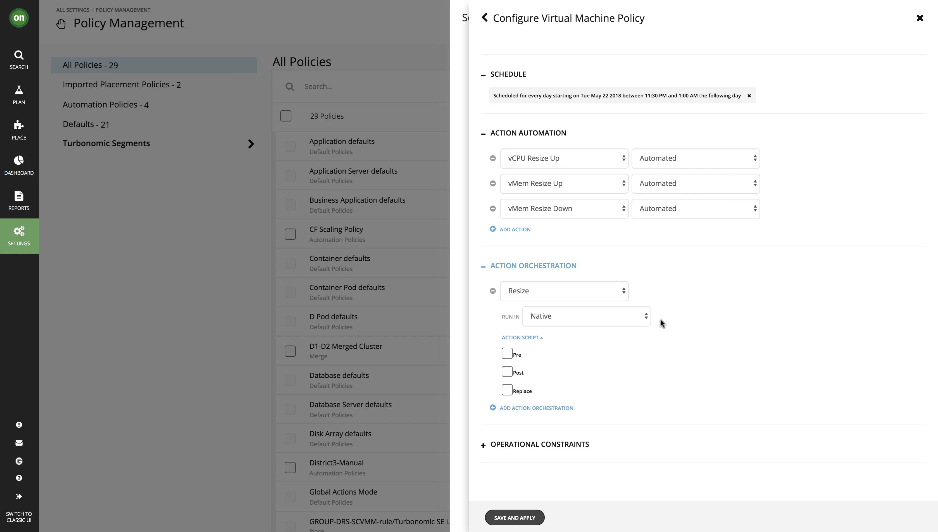
# Collapse the action orchestration section and close the virtual machine policy configuration without saving it.
pyautogui.click(482, 271)
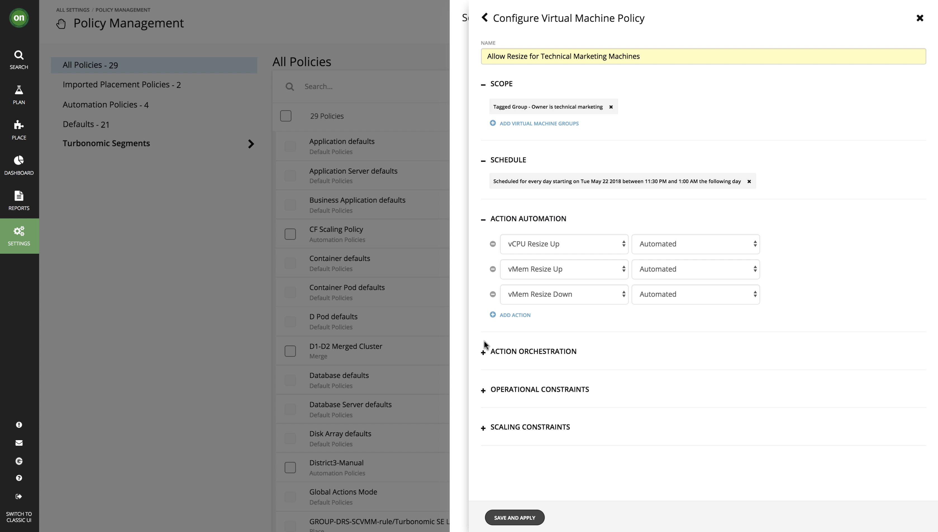
pyautogui.click(482, 355)
pyautogui.click(493, 372)
pyautogui.scroll(1, 620, 420)
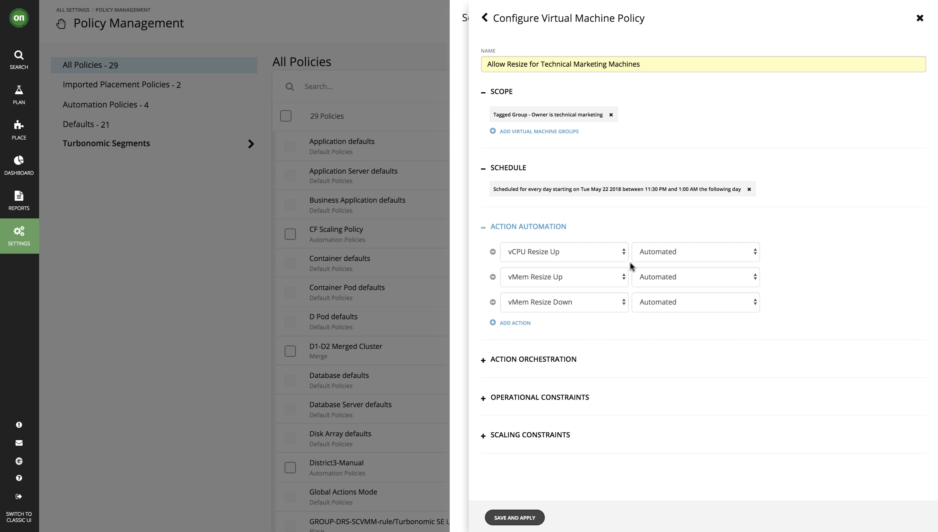
pyautogui.click(920, 18)
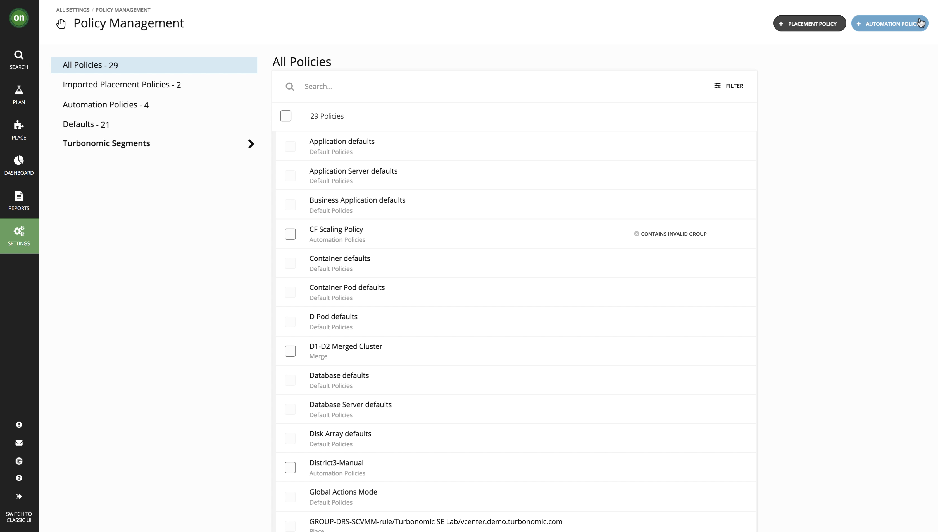